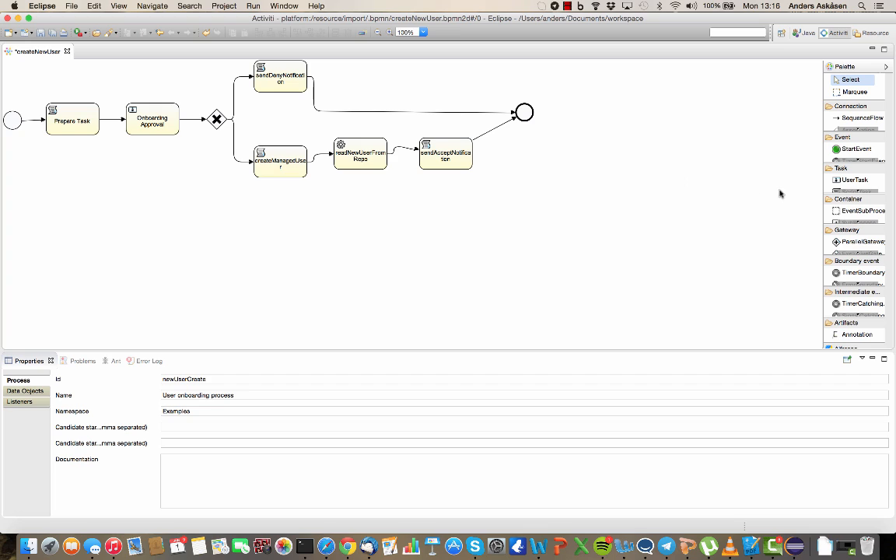
# Step: Select the ScriptTask tool from the Palette's Task drawer
pyautogui.click(858, 190)
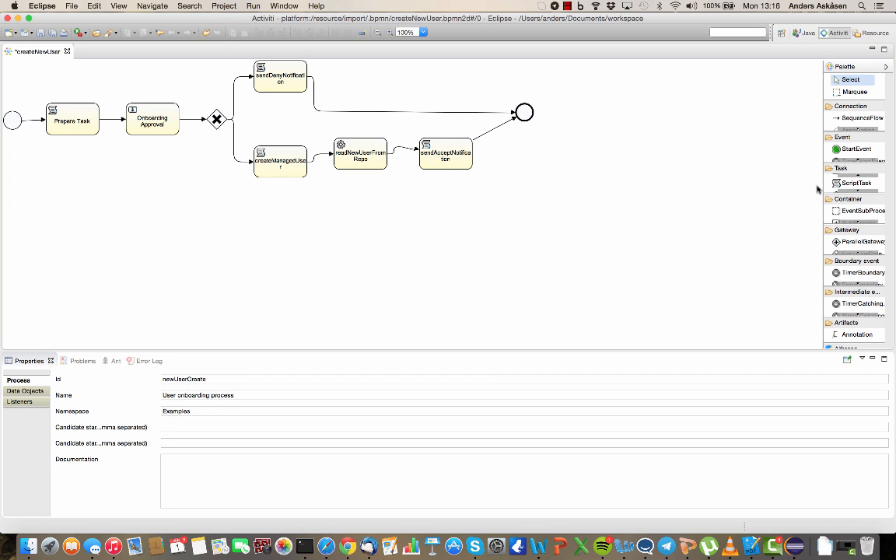
pyautogui.click(856, 183)
# Step: Drop a script task on the diagram with id Tweat and name Welcome Tweet
pyautogui.click(543, 222)
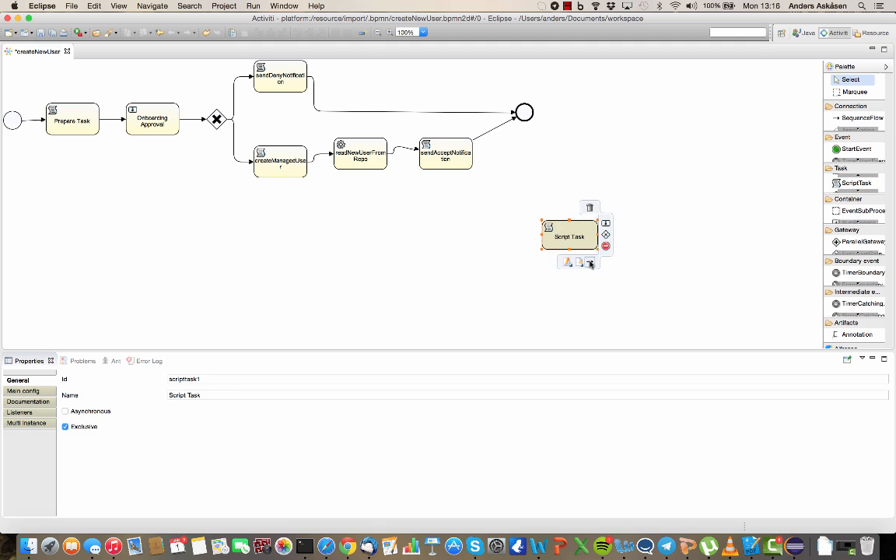
pyautogui.doubleClick(218, 380)
pyautogui.write('Tweat')
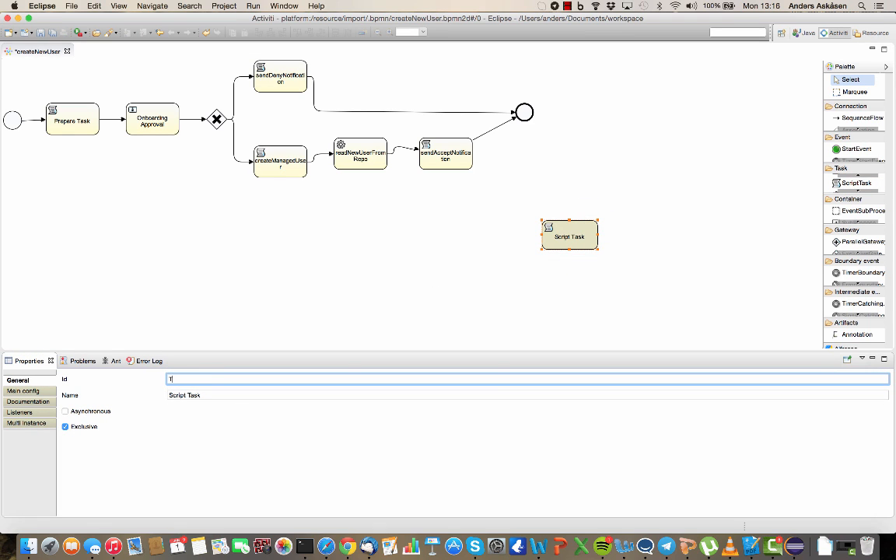
pyautogui.tripleClick(221, 394)
pyautogui.write('Welcome Tweet')
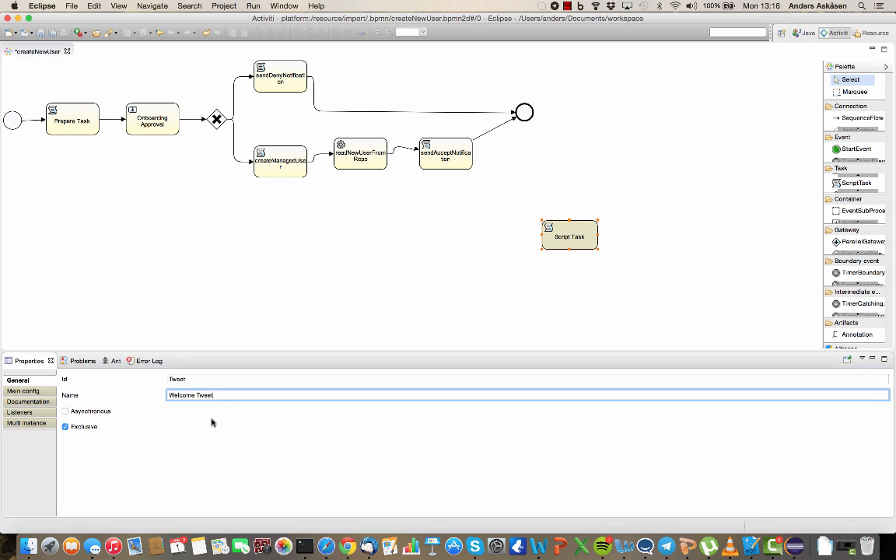
# Step: Set the script language to groovy and paste the tweet-posting script, removing the stray trailing line
pyautogui.click(46, 393)
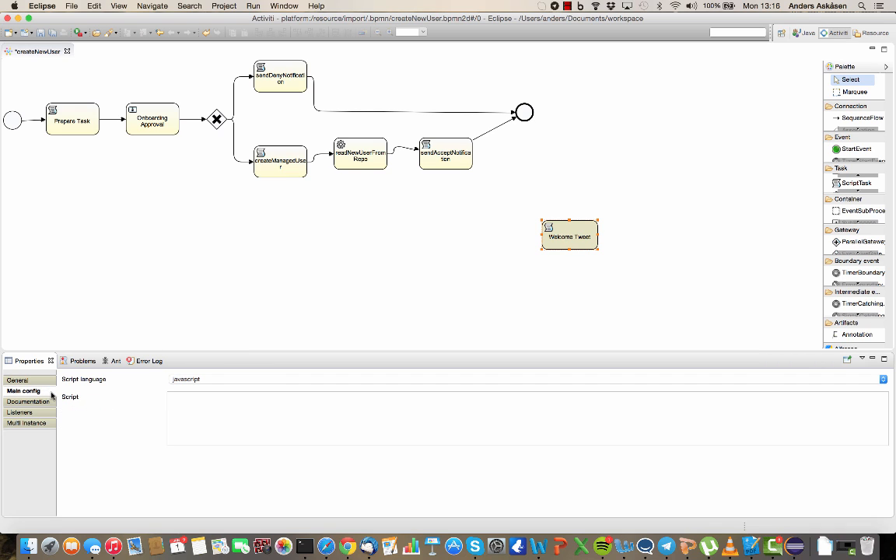
pyautogui.click(234, 378)
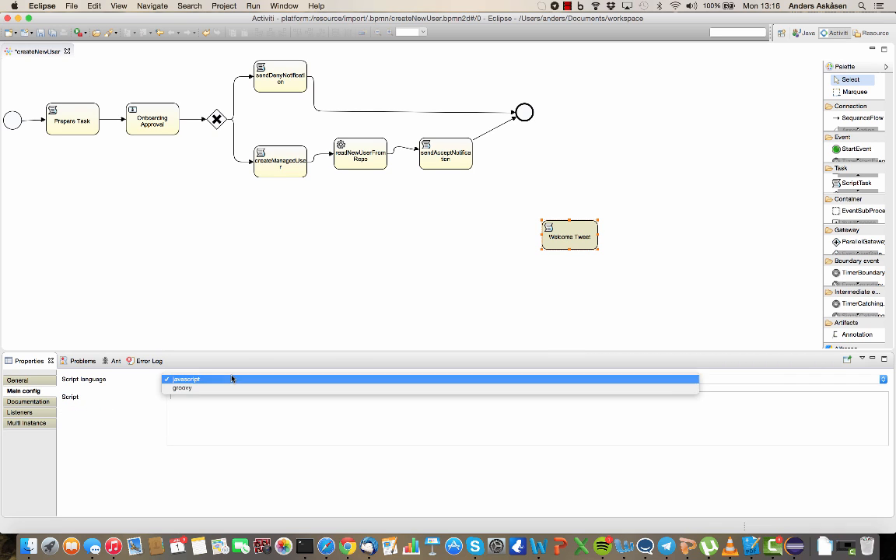
pyautogui.click(232, 385)
pyautogui.press('super+v')
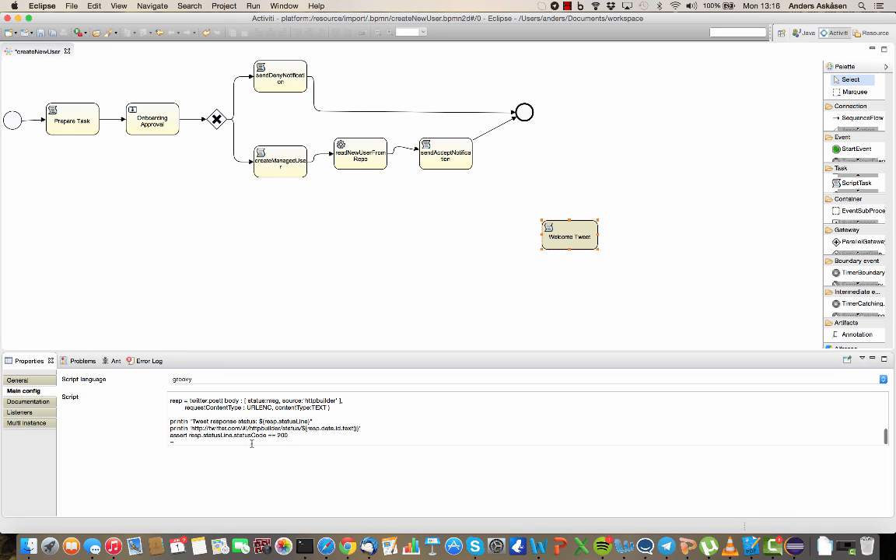
pyautogui.moveTo(252, 443); pyautogui.dragTo(161, 444)
pyautogui.press('BackSpace')
pyautogui.press('BackSpace')
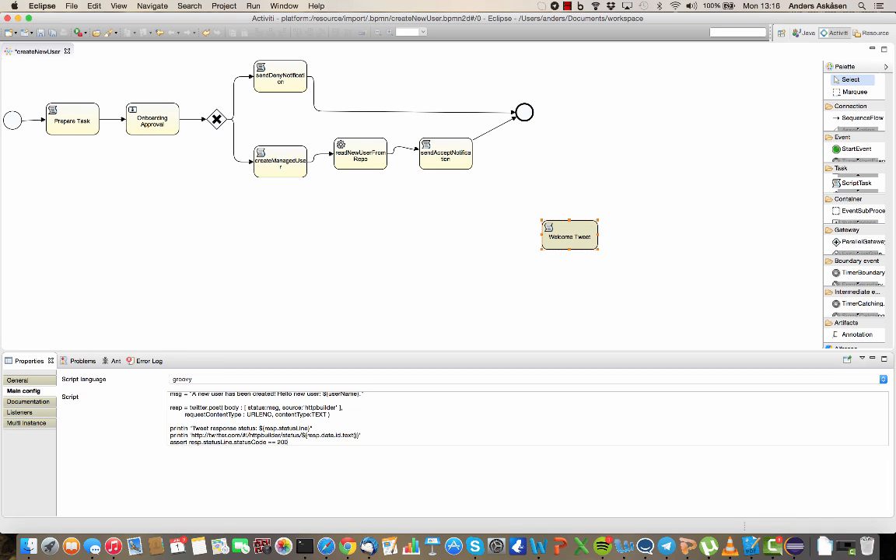
# Step: Delete the sequence flow from sendAcceptNotification to the end event
pyautogui.click(554, 304)
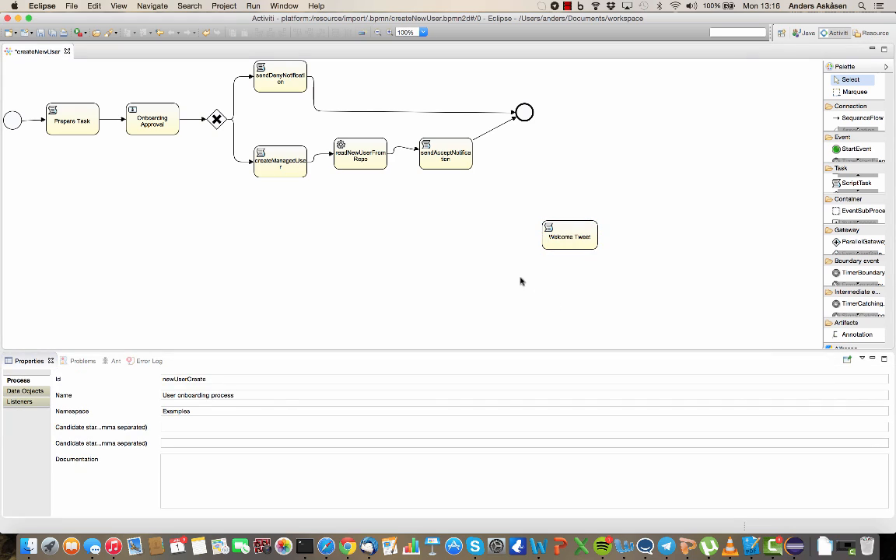
pyautogui.moveTo(471, 174)
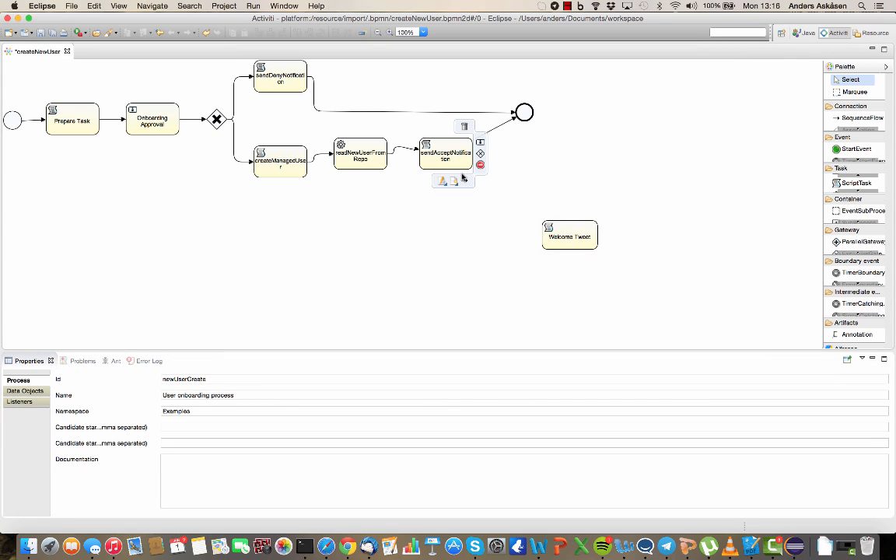
pyautogui.click(498, 129)
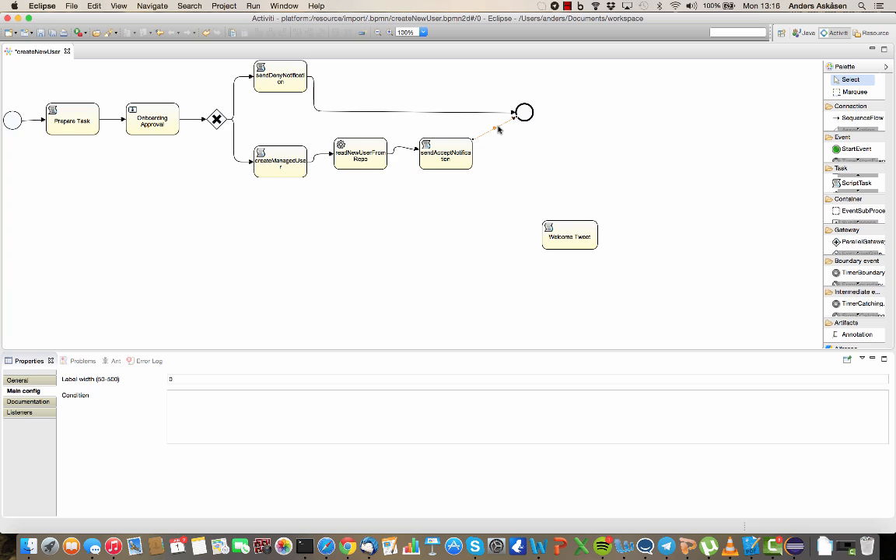
pyautogui.rightClick(498, 128)
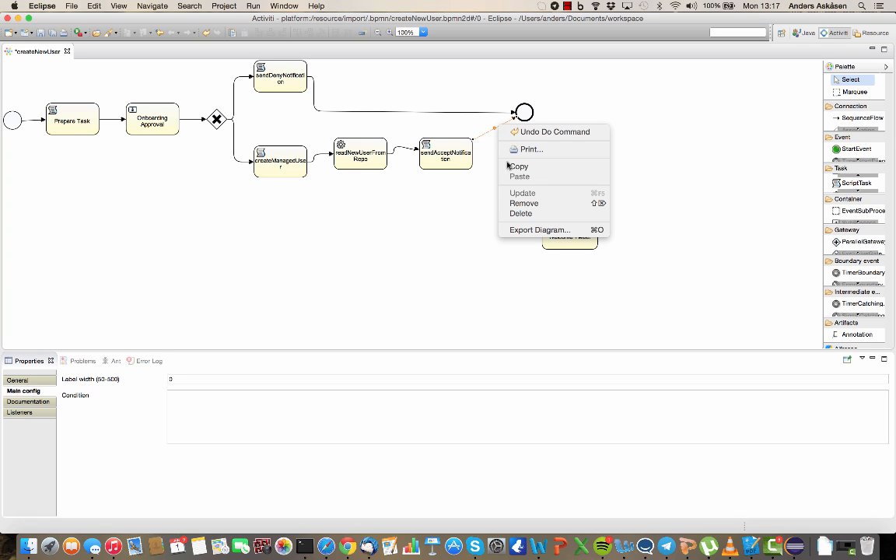
pyautogui.click(524, 203)
# Step: Connect sendAcceptNotification to Welcome Tweet and save the diagram
pyautogui.click(467, 164)
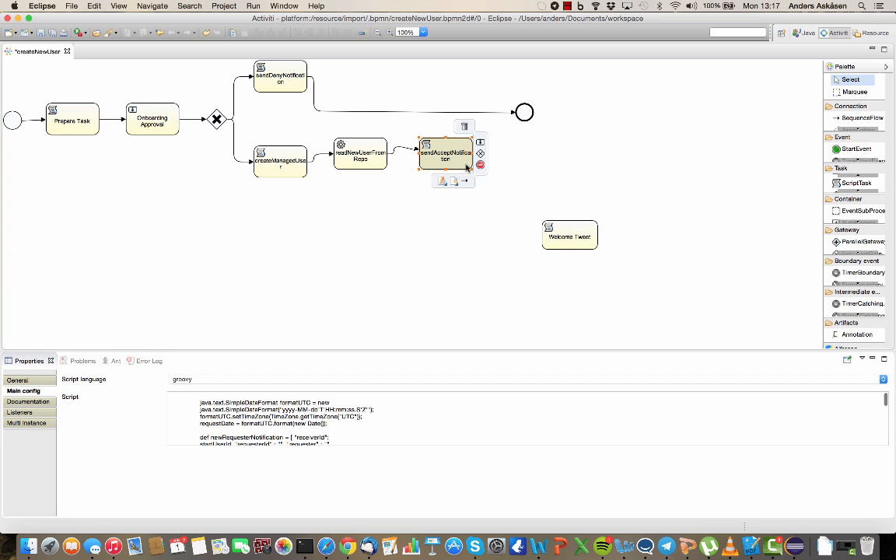
pyautogui.moveTo(464, 180); pyautogui.dragTo(528, 117)
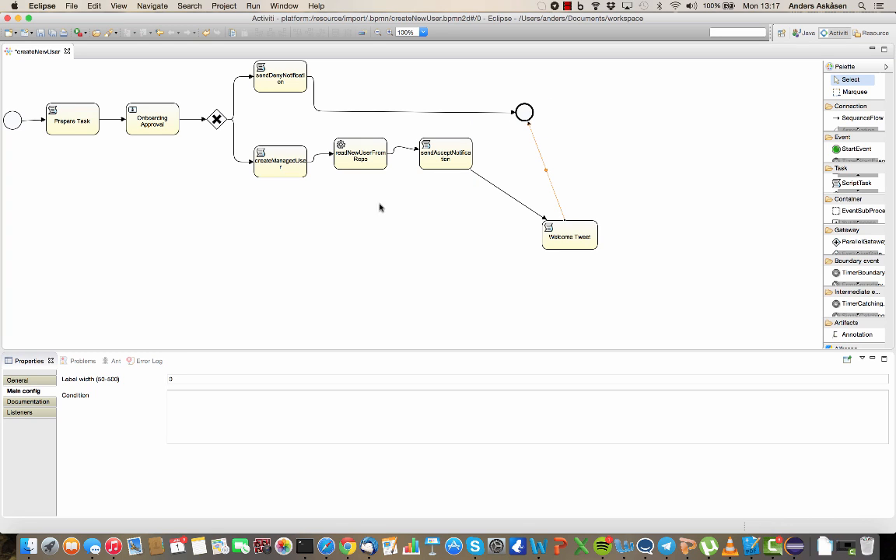
pyautogui.click(40, 33)
pyautogui.moveTo(538, 120)
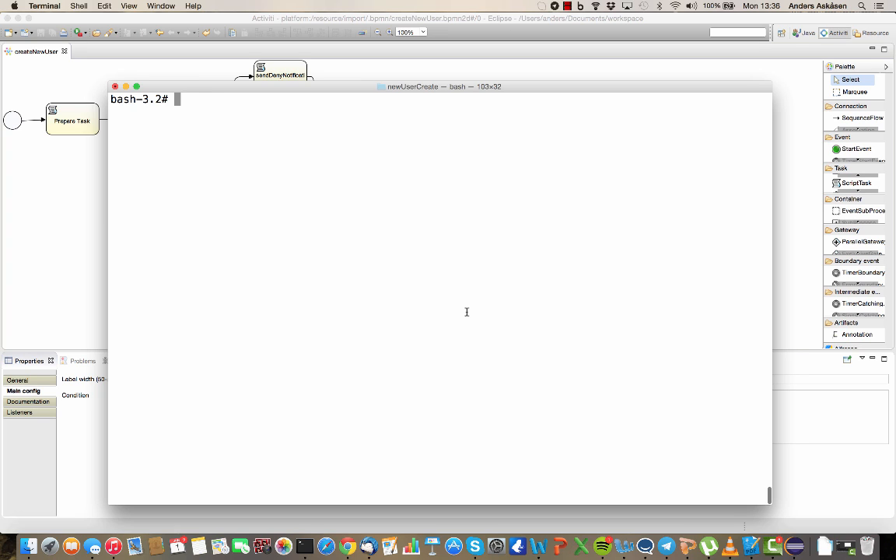
# Step: List the folder, then zip createNewUser.bpmn20.xml and *.xhtml into createNewUser.bar
pyautogui.write('ls -l')
pyautogui.press('Return')
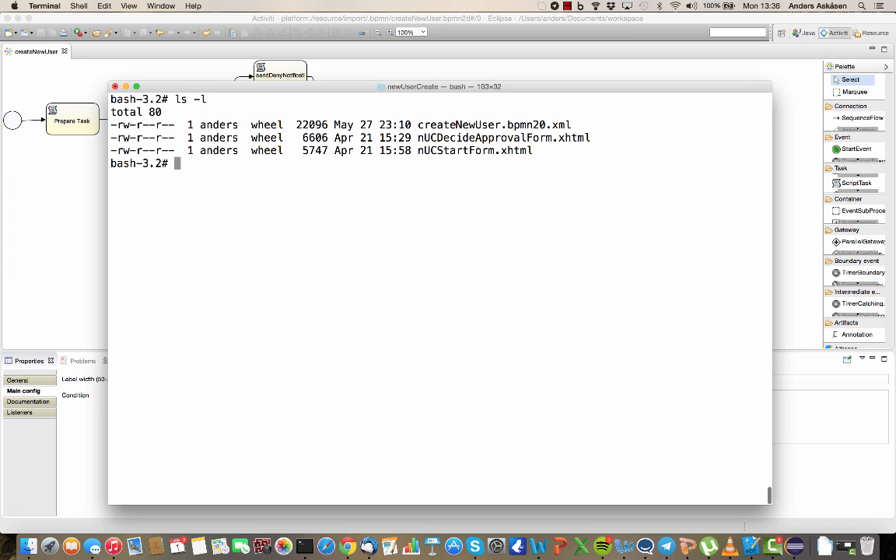
pyautogui.write('zip')
pyautogui.write('create')
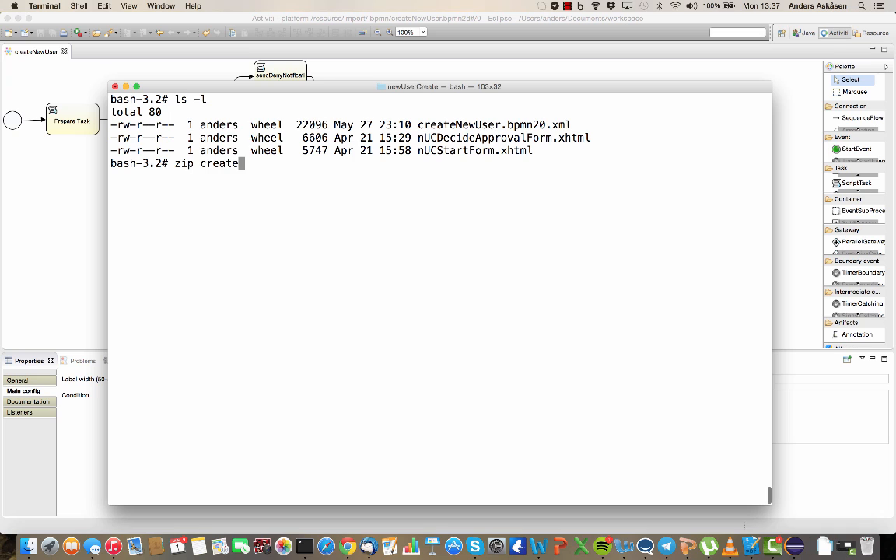
pyautogui.write('NewUser.bar c')
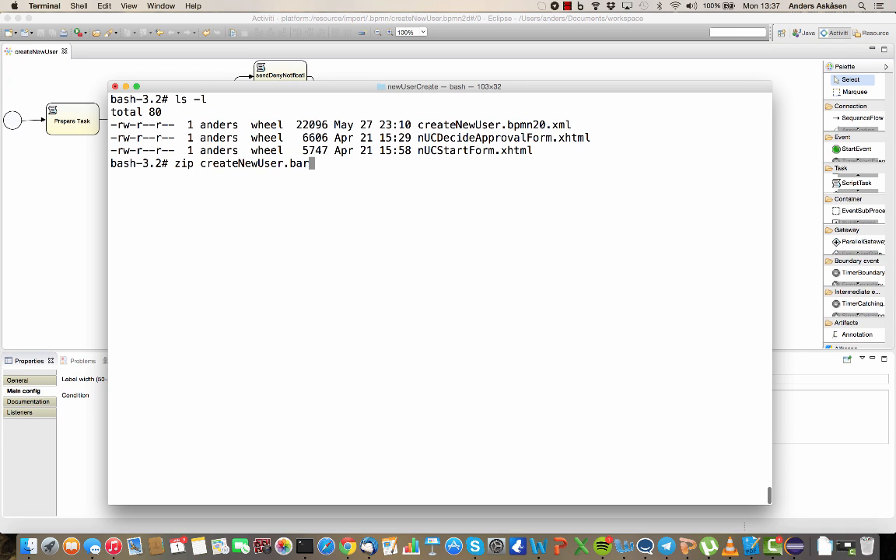
pyautogui.press('Tab')
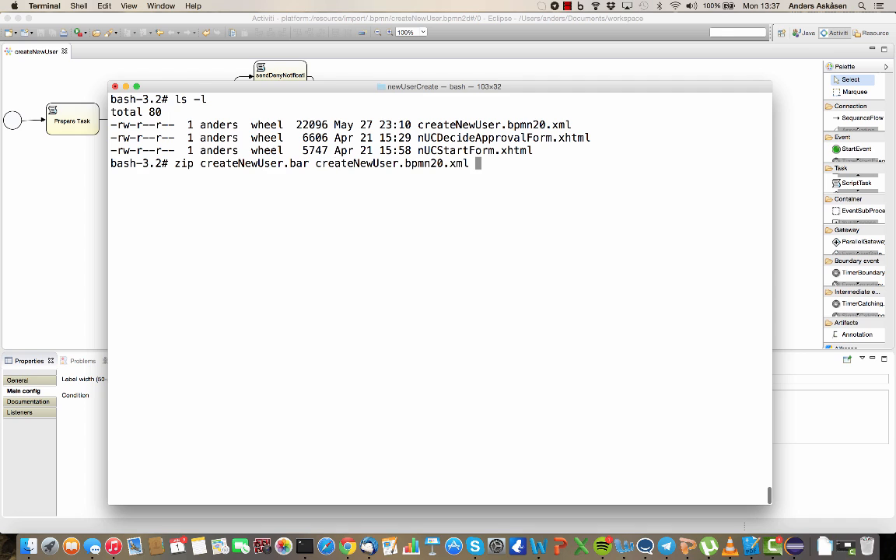
pyautogui.write('*.xhtml')
pyautogui.press('Return')
# Step: List the folder again to confirm createNewUser.bar was created
pyautogui.write('ls -l')
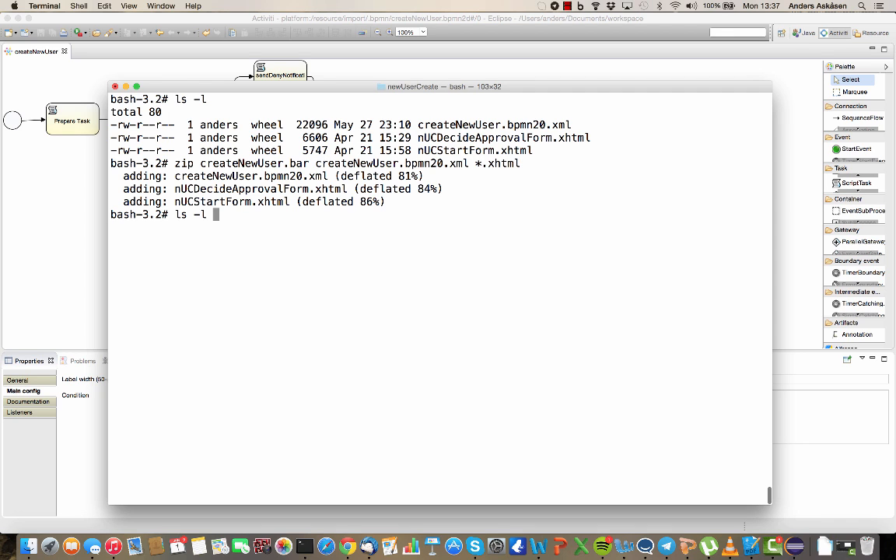
pyautogui.press('Return')
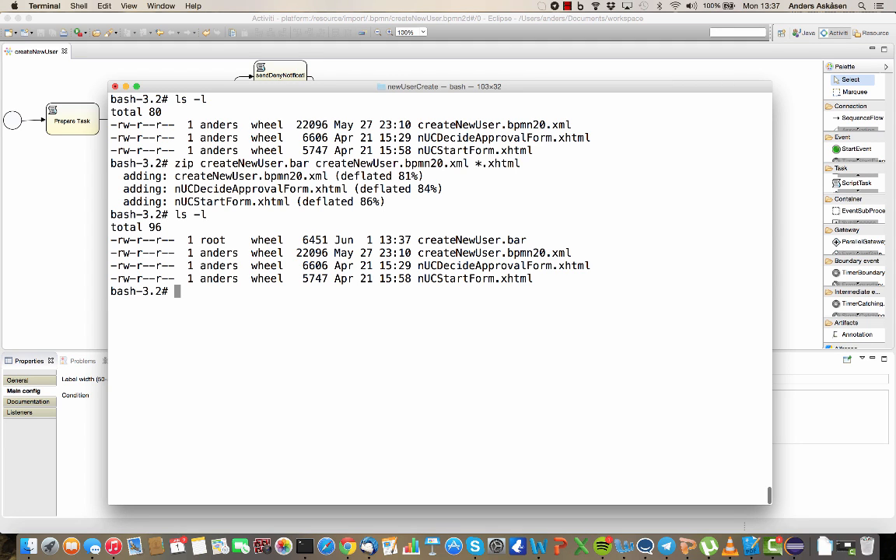
pyautogui.write('cp')
# Step: Copy createNewUser.bar into /opt/openidm_32/workflow/ to deploy the process
pyautogui.write('createNewUser.b')
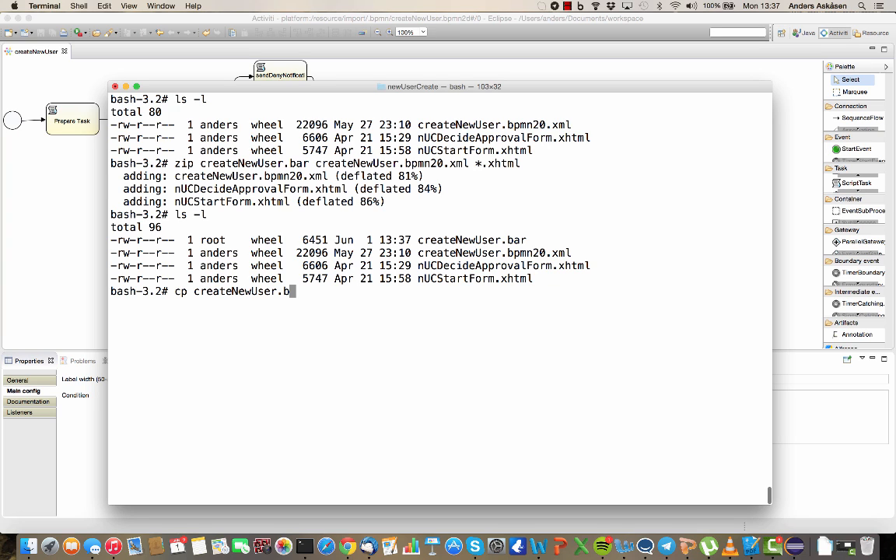
pyautogui.write('ar /opt/open')
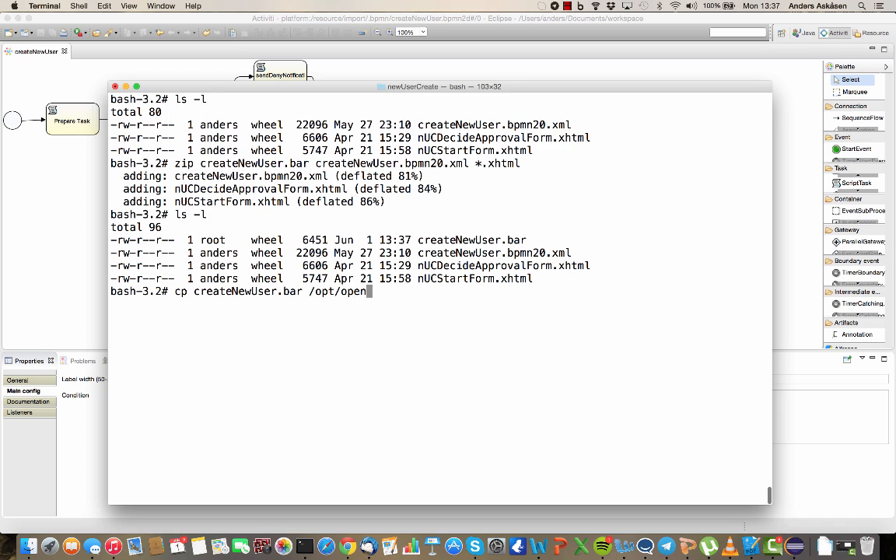
pyautogui.write('in')
pyautogui.press('BackSpace')
pyautogui.write('dm_32/workflow/')
pyautogui.press('Return')
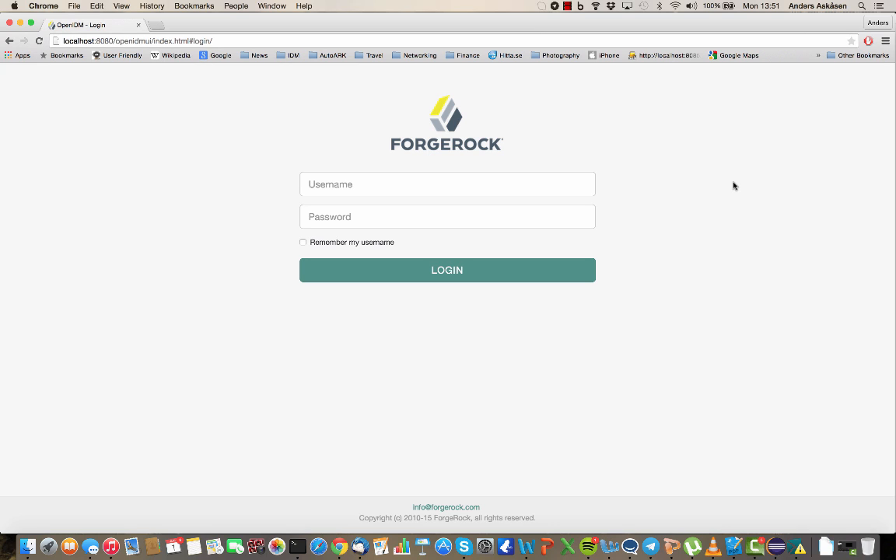
# Step: Log in to OpenIDM and dismiss the browser's save-password prompt
pyautogui.click(458, 190)
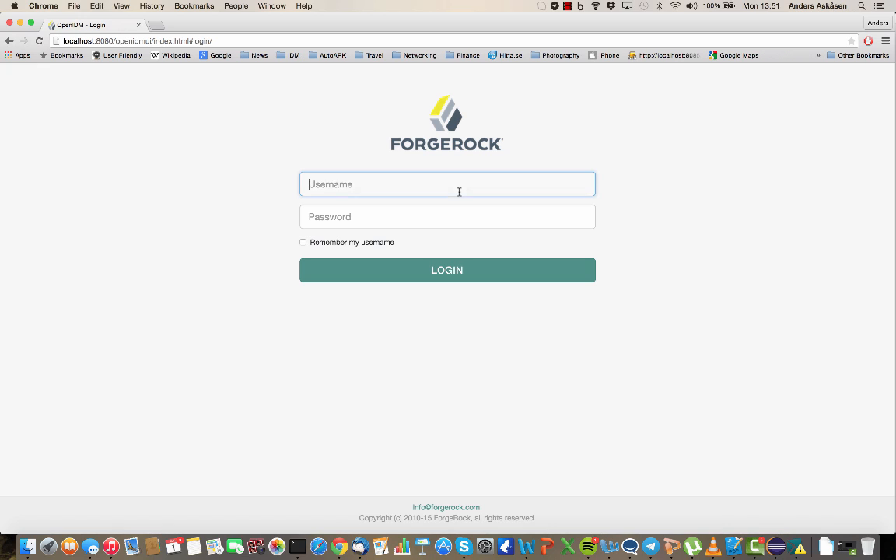
pyautogui.write('user.1')
pyautogui.press('Tab')
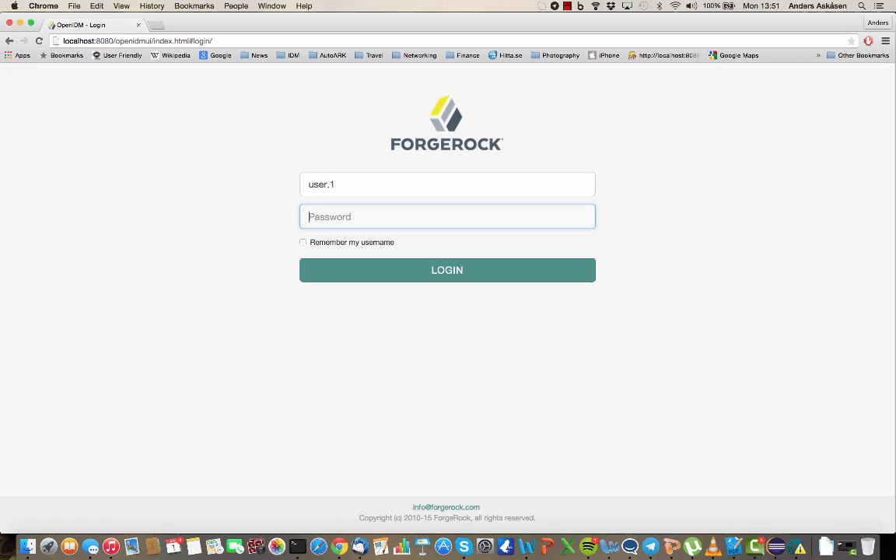
pyautogui.write('********')
pyautogui.press('Return')
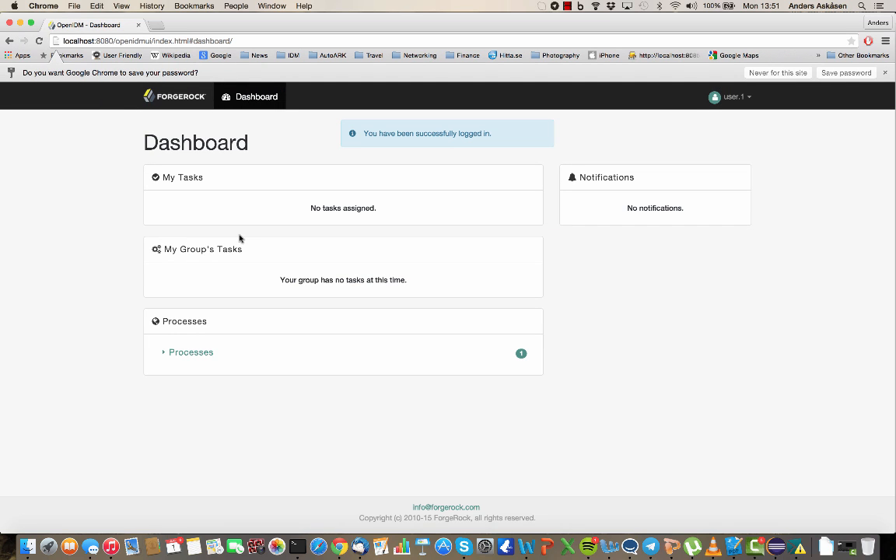
pyautogui.click(778, 72)
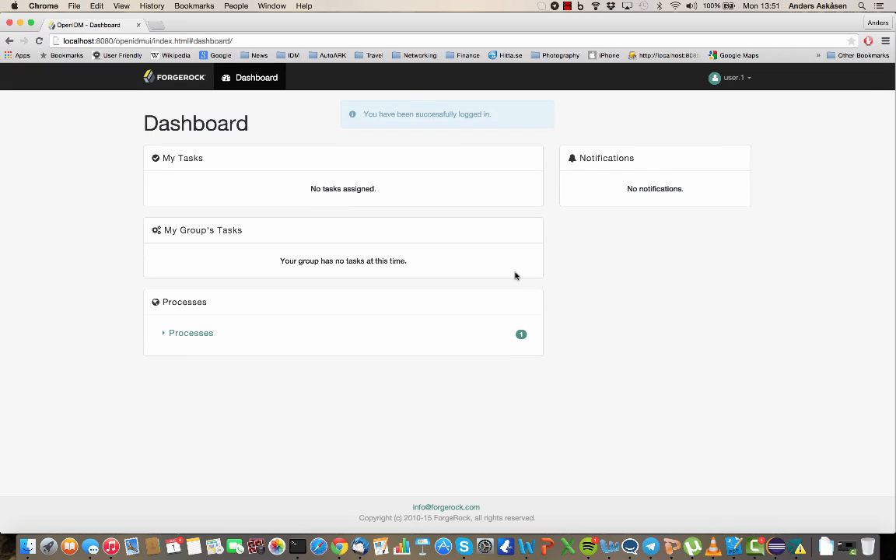
# Step: Open the start form of the User onboarding process (Twitter)
pyautogui.click(177, 333)
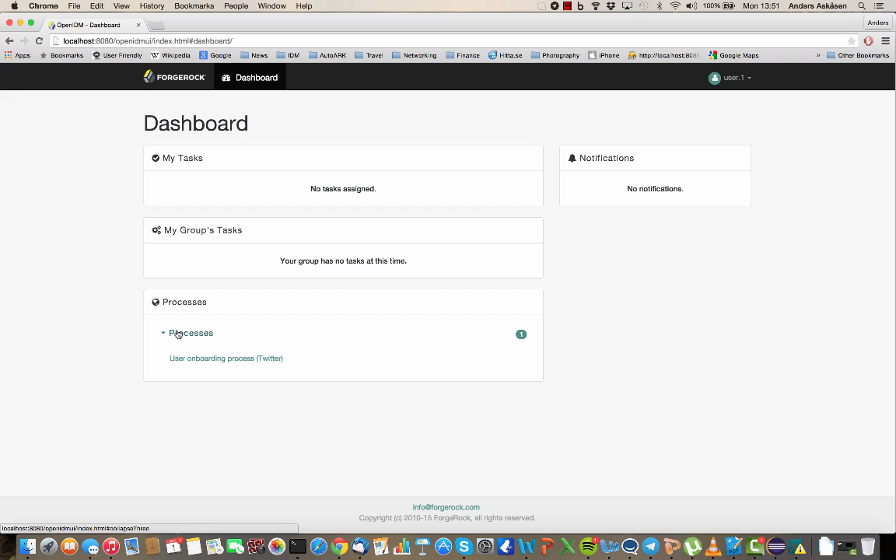
pyautogui.click(209, 359)
pyautogui.scroll(-5, 462, 319)
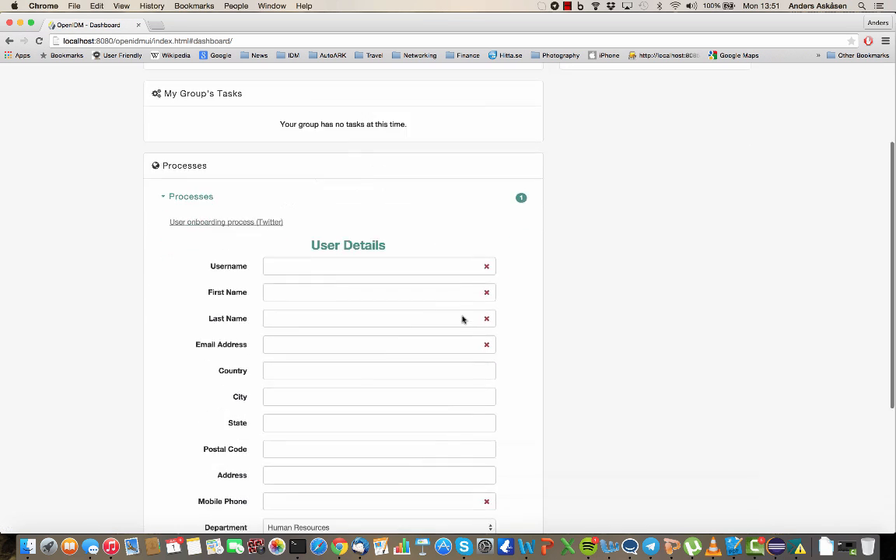
pyautogui.scroll(-1, 462, 314)
# Step: Fill in the new user's username, first name, last name and e-mail address
pyautogui.click(352, 149)
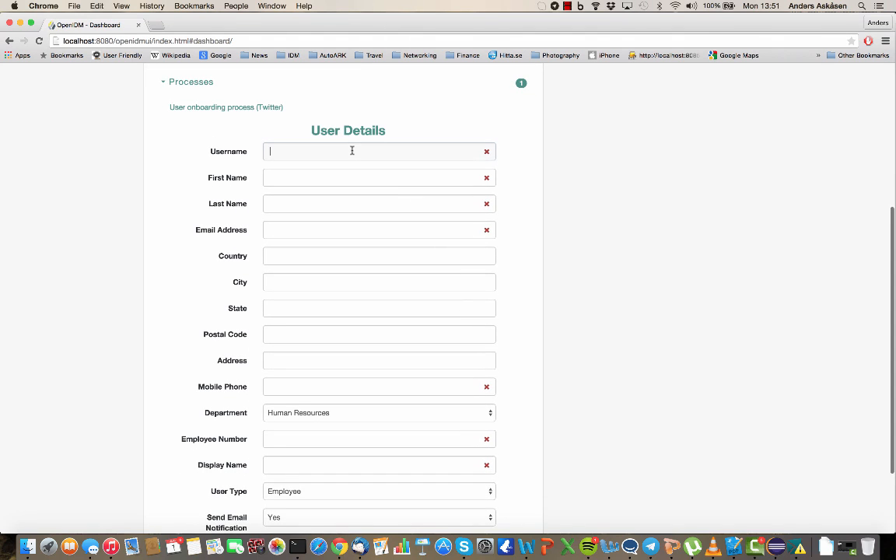
pyautogui.write('a')
pyautogui.press('Down')
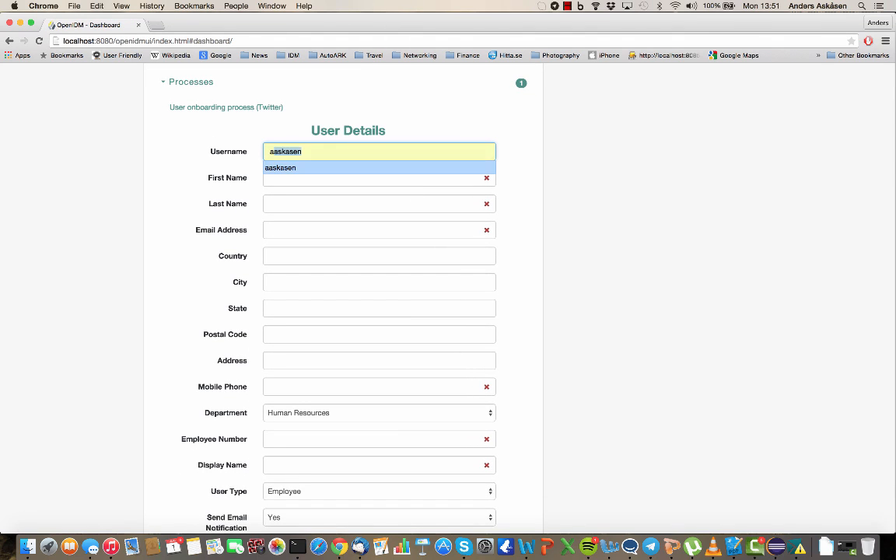
pyautogui.press('Tab')
pyautogui.press('Tab')
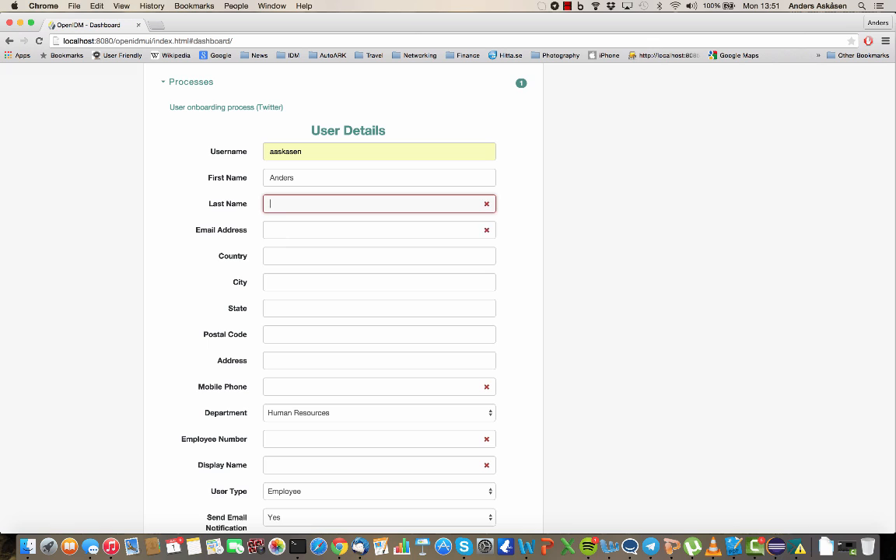
pyautogui.press('Tab')
pyautogui.write('anders')
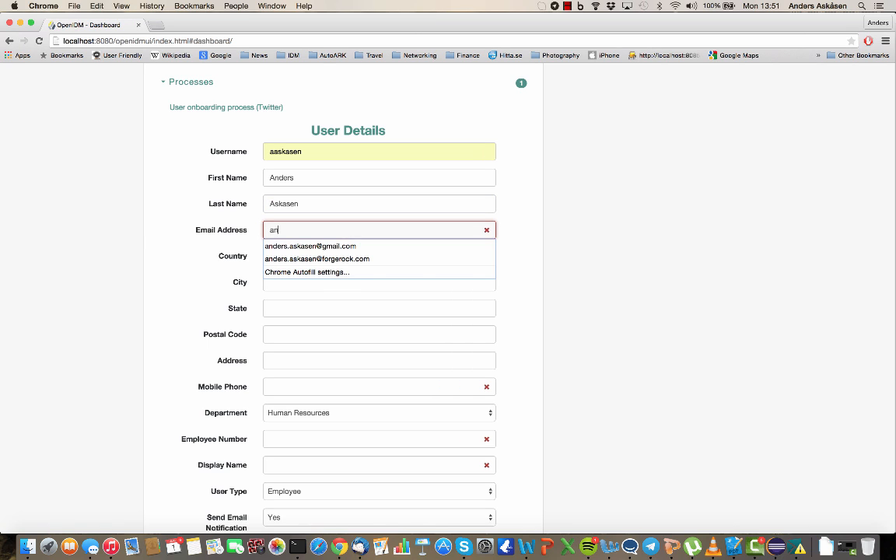
pyautogui.press('Down')
pyautogui.press('Down')
pyautogui.press('Return')
# Step: Fill in the user's country, city, state, postal code and street address
pyautogui.press('Tab')
pyautogui.press('Down')
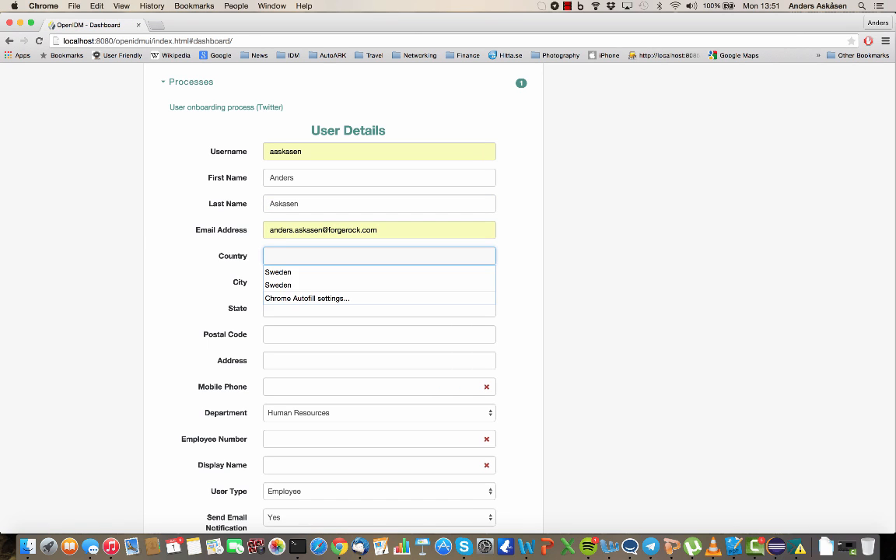
pyautogui.press('Down')
pyautogui.press('Return')
pyautogui.press('Tab')
pyautogui.write('Gothe')
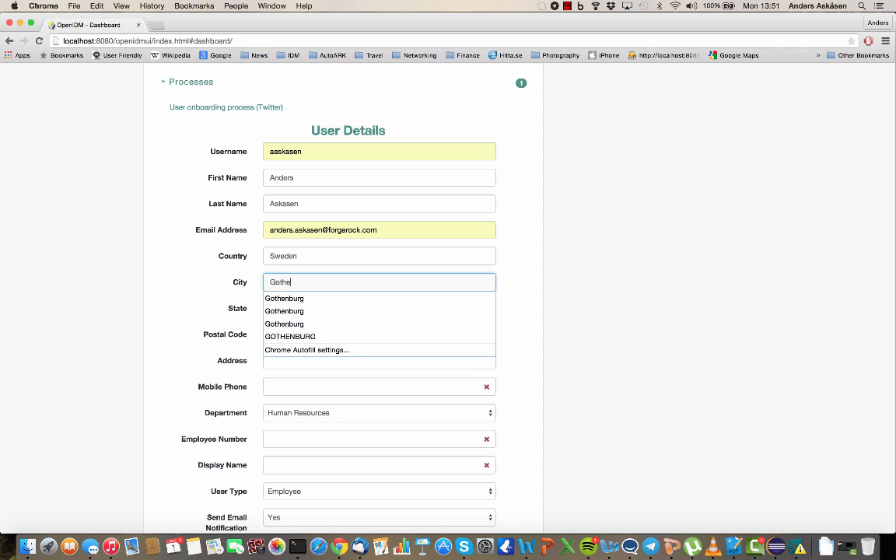
pyautogui.press('Down')
pyautogui.press('Return')
pyautogui.press('Tab')
pyautogui.press('Down')
pyautogui.press('Down')
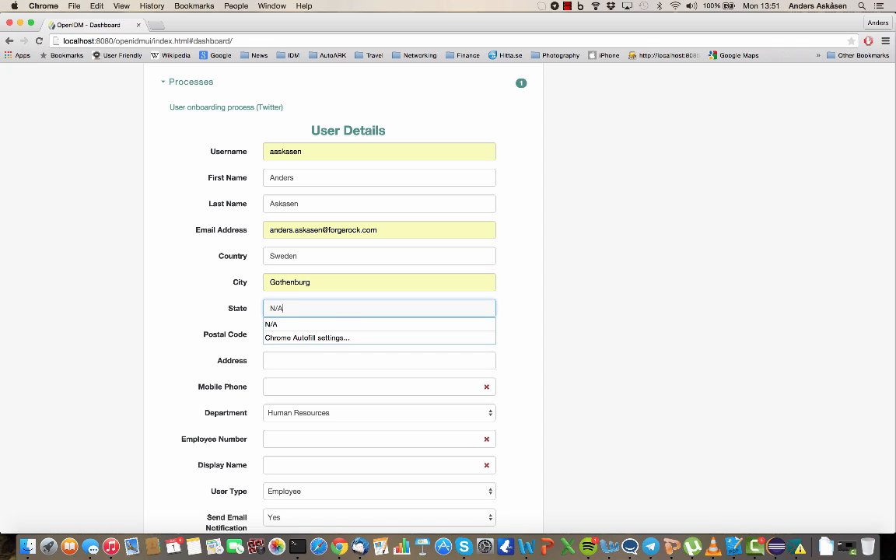
pyautogui.press('Return')
pyautogui.press('Tab')
pyautogui.write('41')
pyautogui.press('Tab')
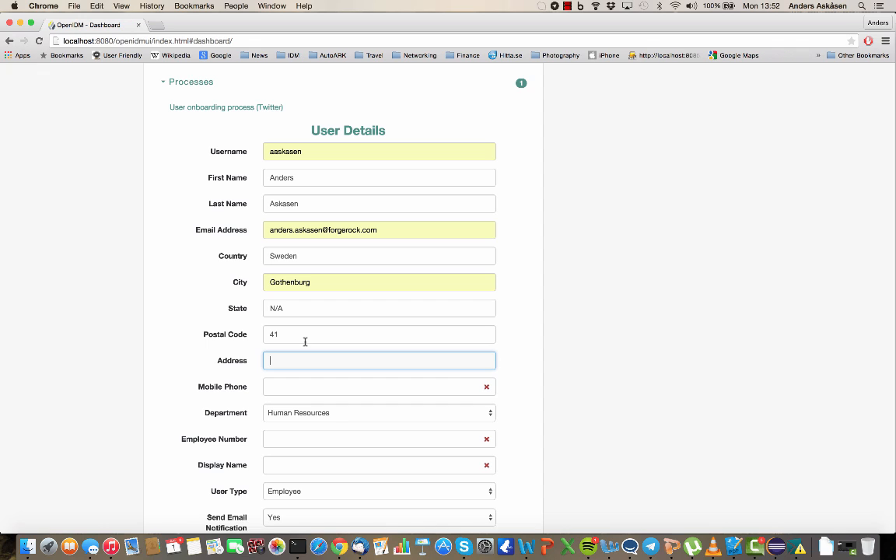
pyautogui.write('123 Stop Street')
# Step: Fill in the user's mobile phone, employee number and display name
pyautogui.press('Tab')
pyautogui.write('+')
pyautogui.press('Down')
pyautogui.press('Return')
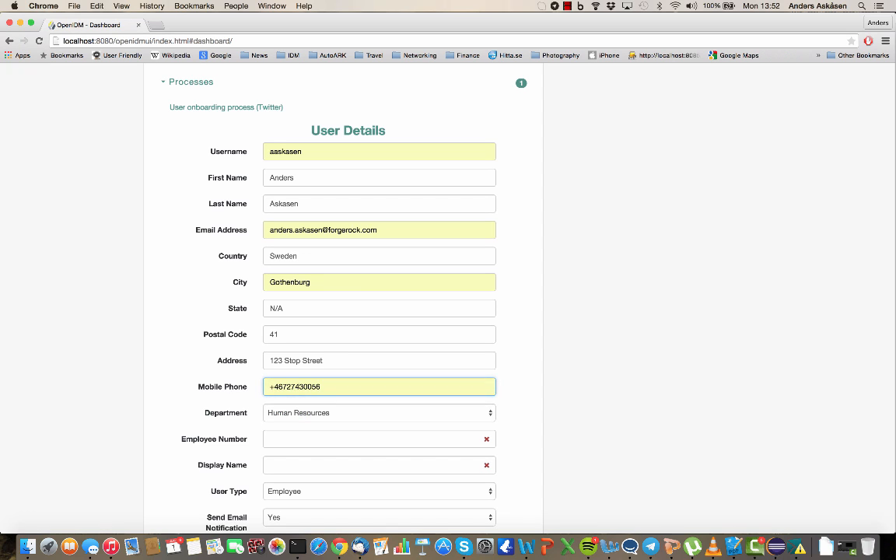
pyautogui.press('Tab')
pyautogui.press('Tab')
pyautogui.write('123234')
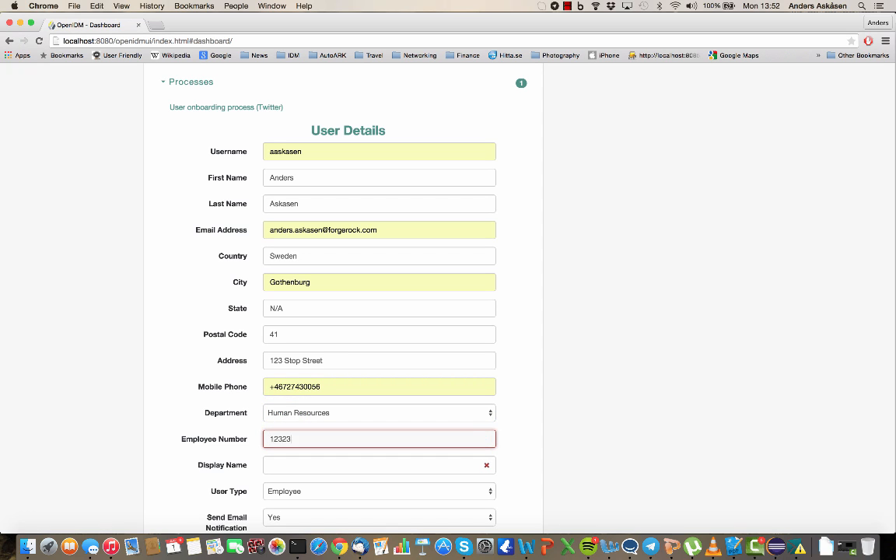
pyautogui.press('Tab')
pyautogui.write('And')
pyautogui.press('BackSpace')
pyautogui.press('BackSpace')
pyautogui.press('BackSpace')
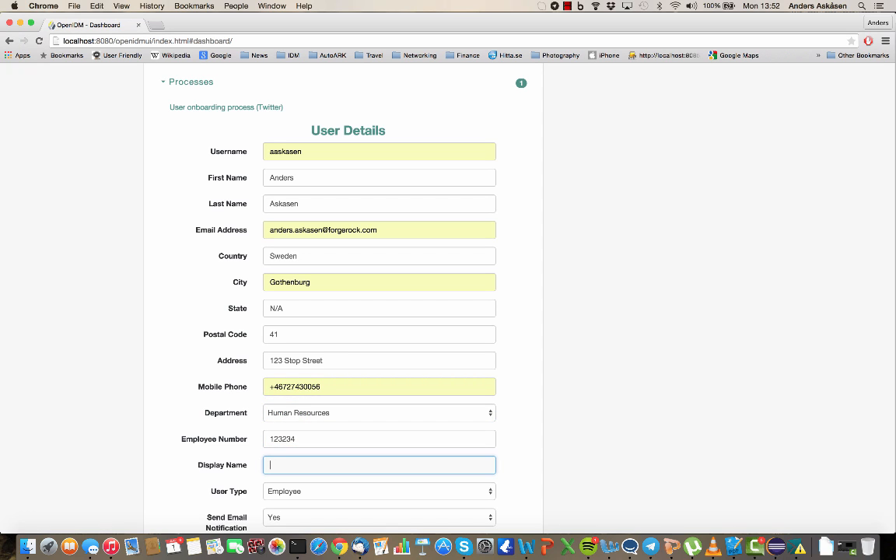
pyautogui.write('askasen')
pyautogui.press('Tab')
# Step: Set Send Email Notification to No and start the process
pyautogui.scroll(-2, 280, 380)
pyautogui.click(291, 423)
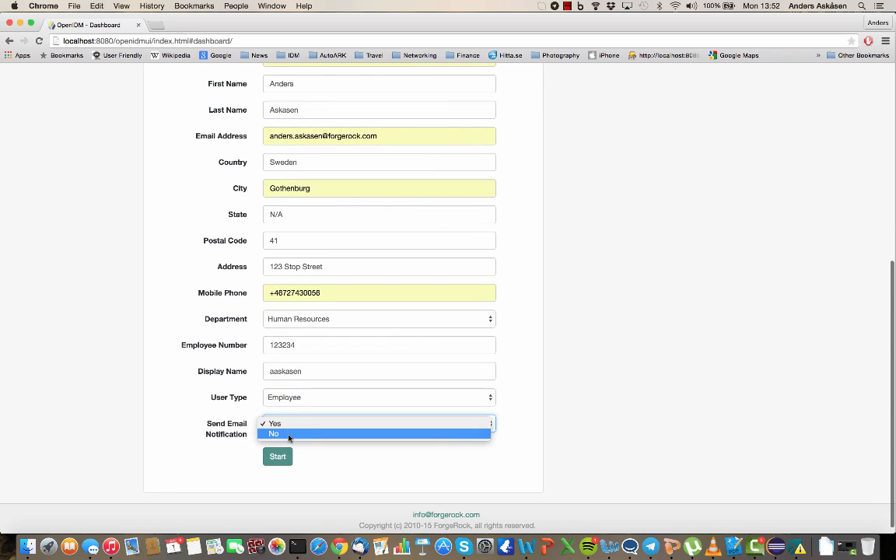
pyautogui.click(288, 434)
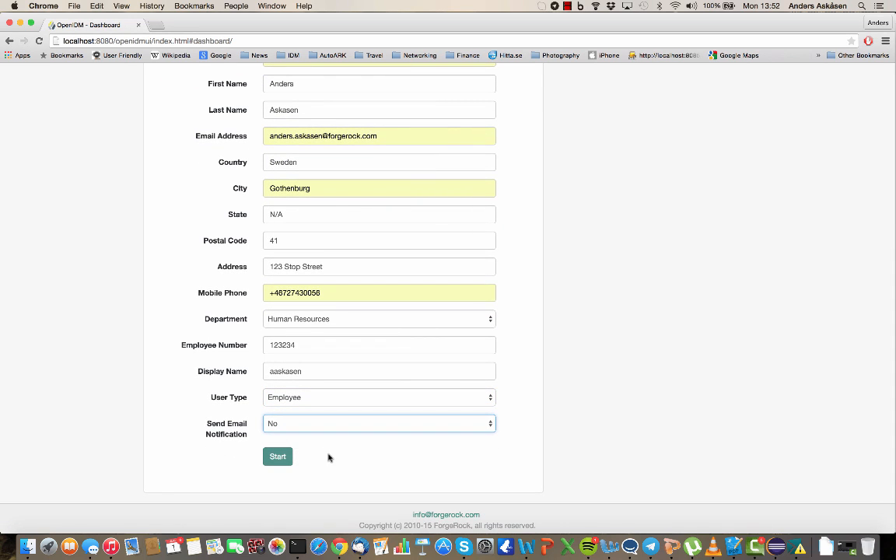
pyautogui.click(278, 457)
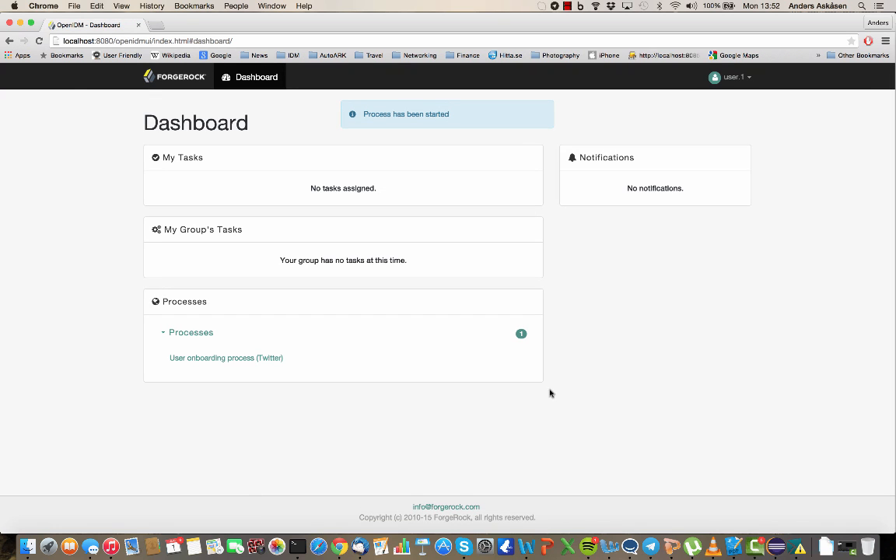
# Step: Log out and sign back in with the approver's username and password
pyautogui.click(738, 85)
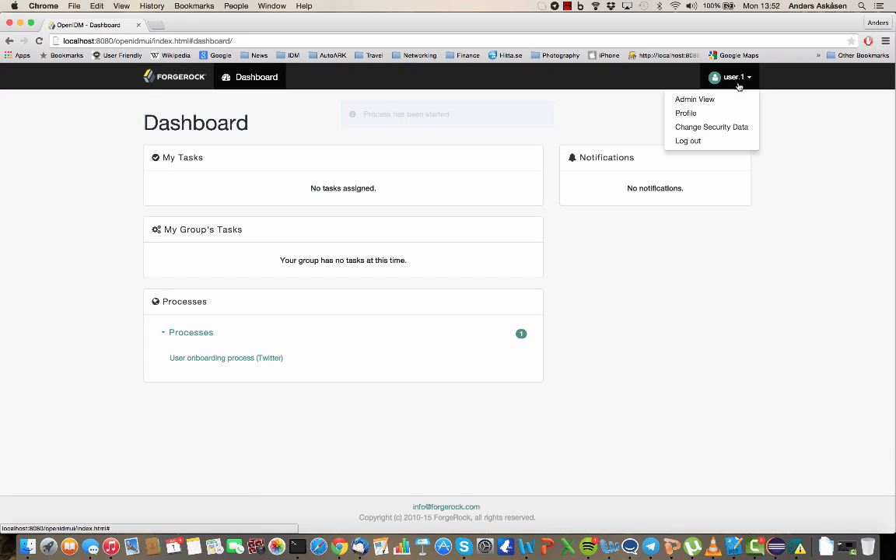
pyautogui.click(699, 142)
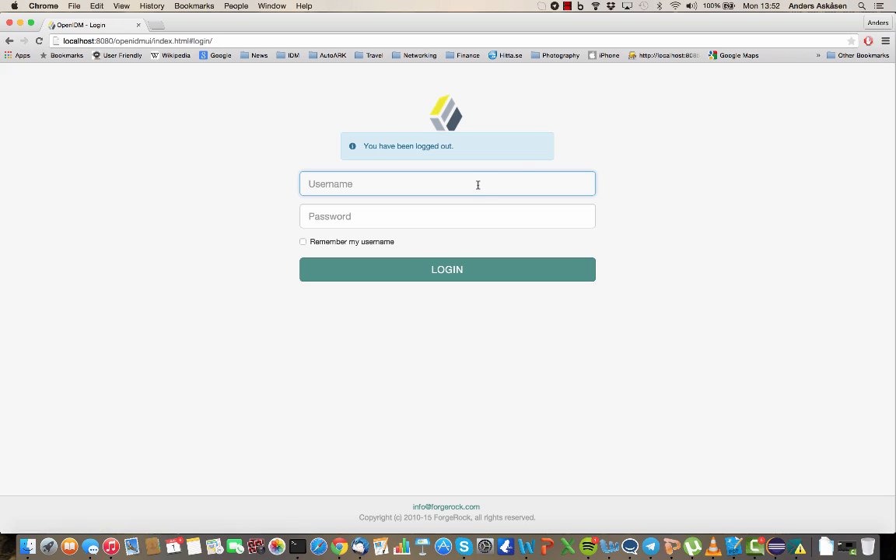
pyautogui.write('user.0')
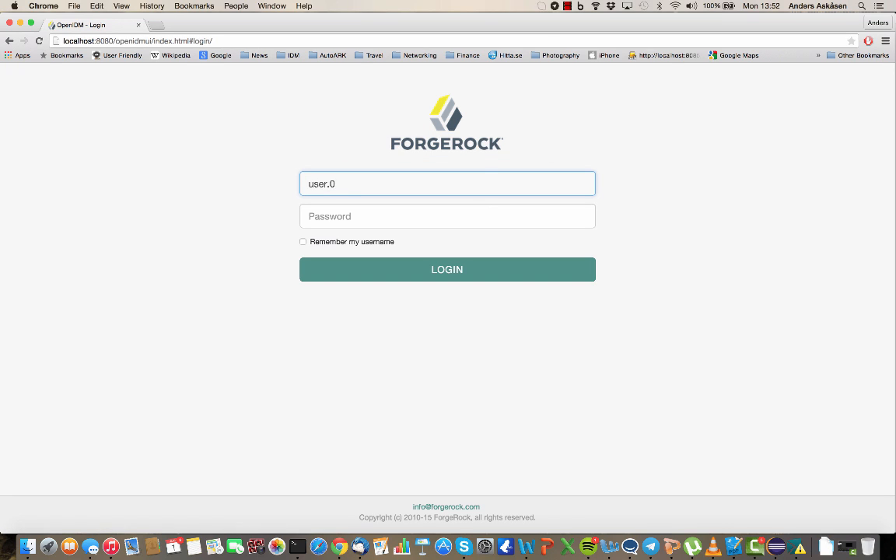
pyautogui.press('Tab')
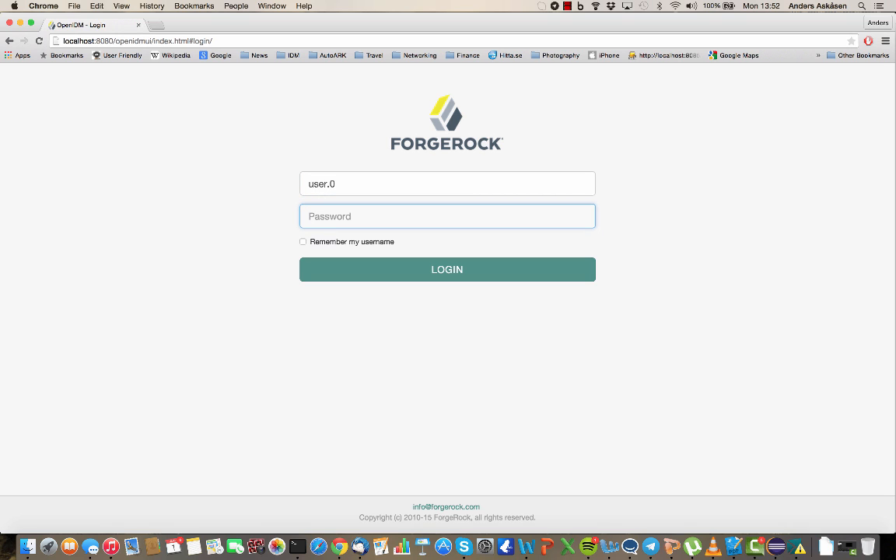
pyautogui.write('pa')
pyautogui.click(403, 269)
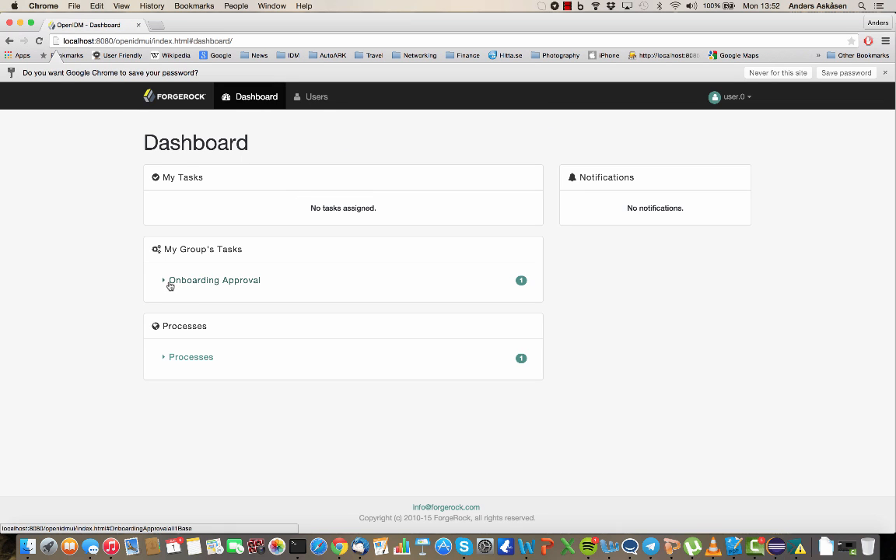
# Step: Assign the group's Onboarding Approval task to yourself
pyautogui.click(170, 281)
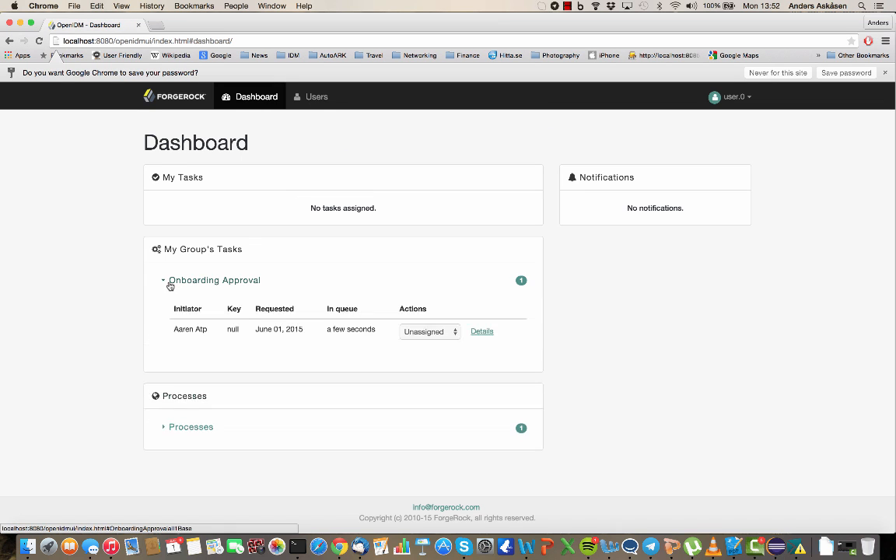
pyautogui.click(430, 331)
pyautogui.click(431, 343)
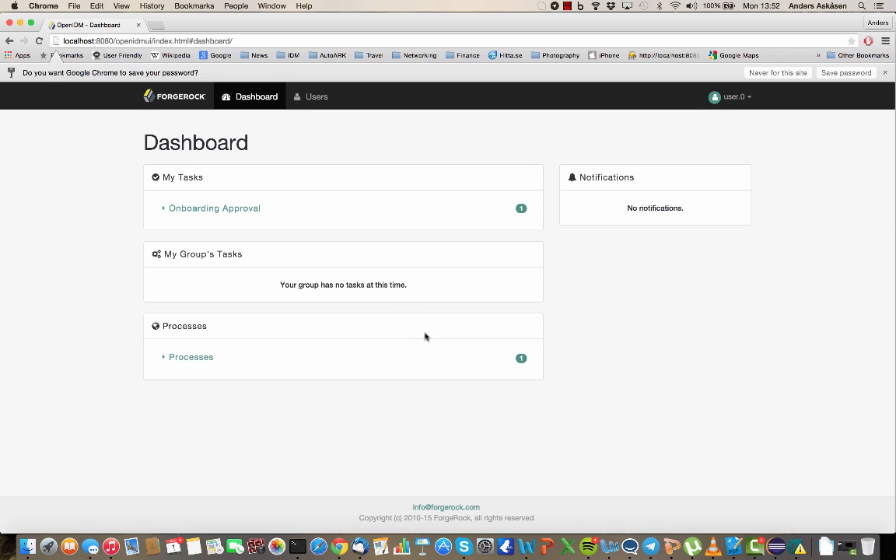
# Step: Open the task's User Approval form and complete it with the Accept decision
pyautogui.click(191, 211)
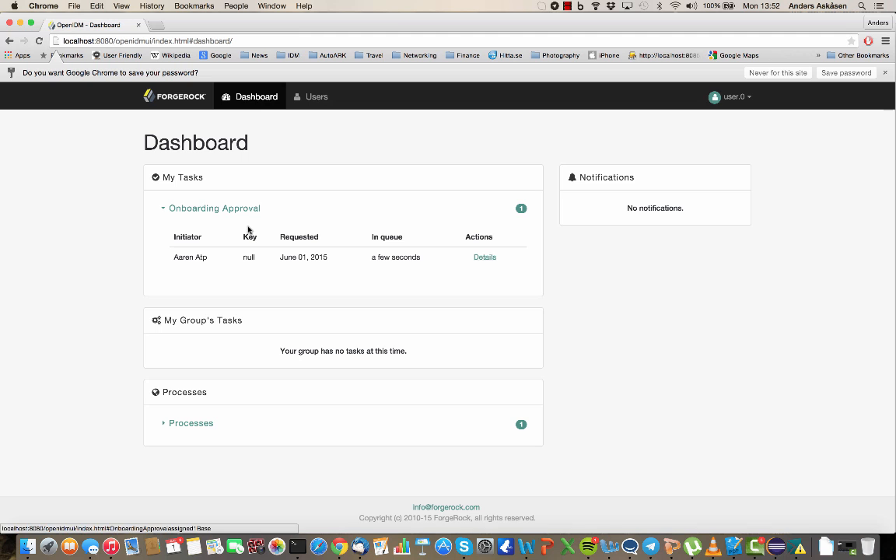
pyautogui.click(486, 257)
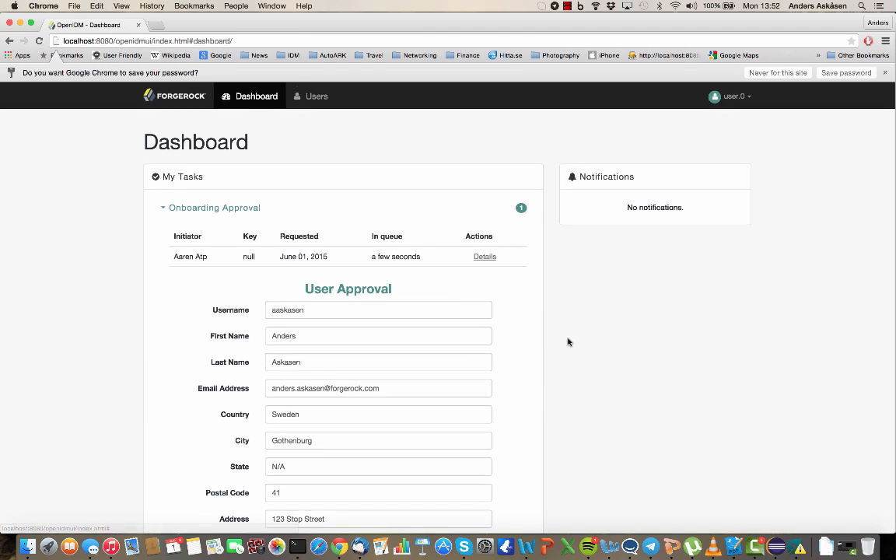
pyautogui.scroll(-5, 568, 341)
pyautogui.scroll(-5, 568, 341)
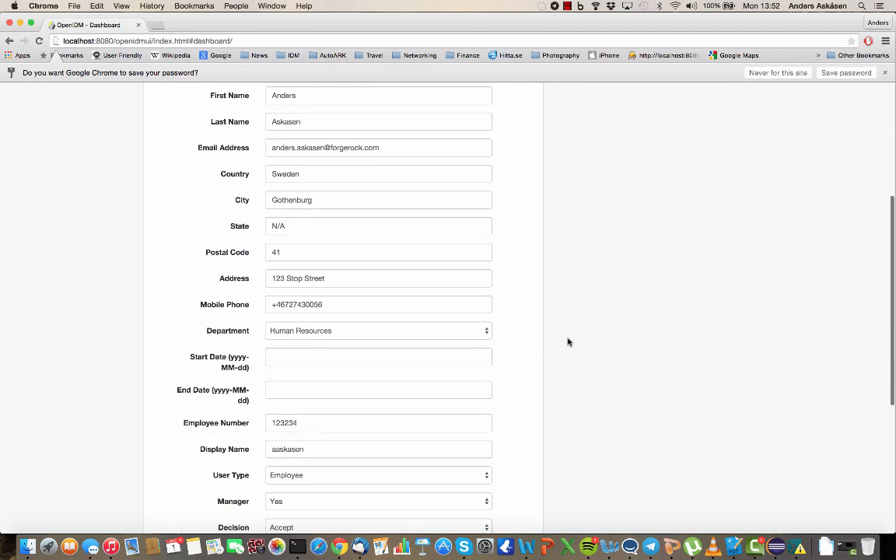
pyautogui.scroll(-2, 568, 341)
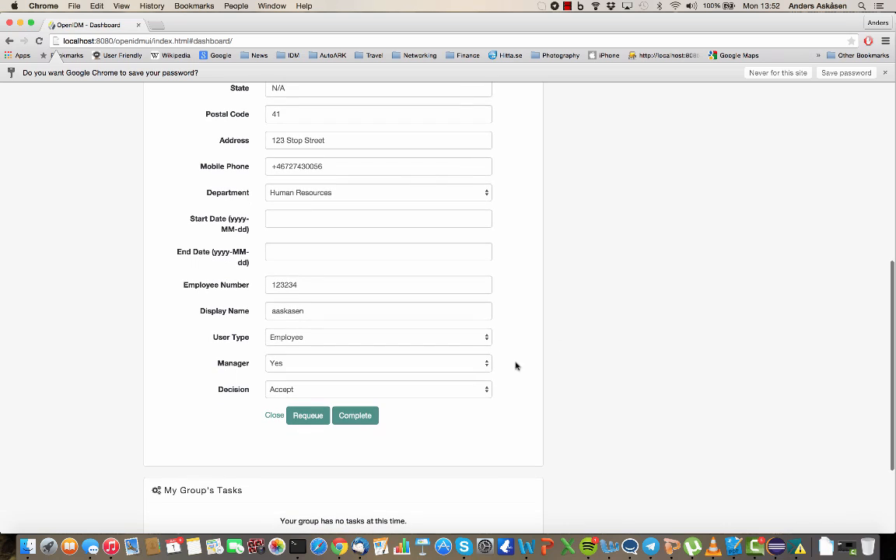
pyautogui.click(358, 421)
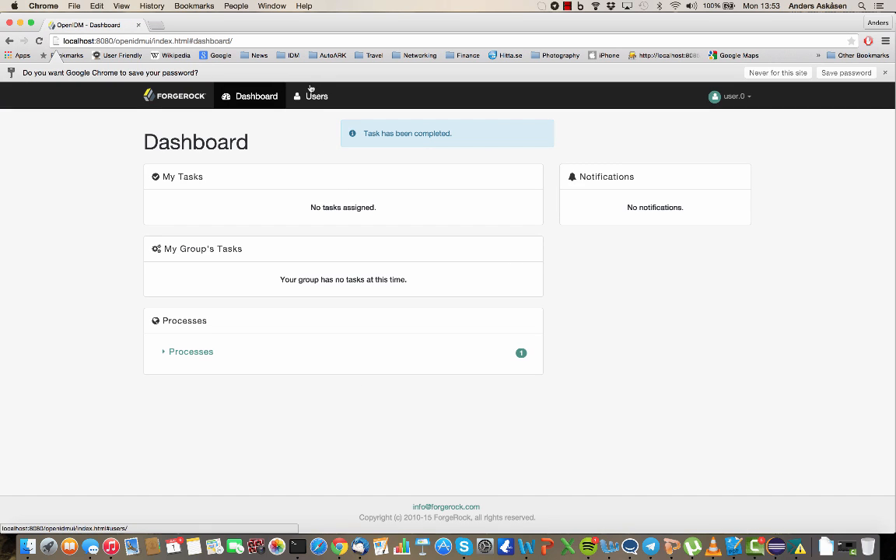
# Step: Go to twitter.com/openidm in a new tab and highlight the newest new-user tweet
pyautogui.click(157, 26)
pyautogui.write('twitter.com')
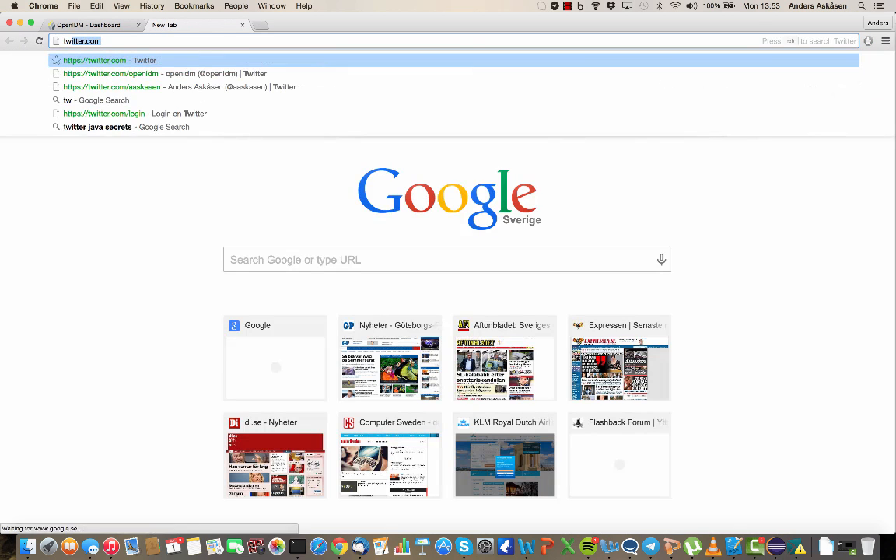
pyautogui.write('/openidm')
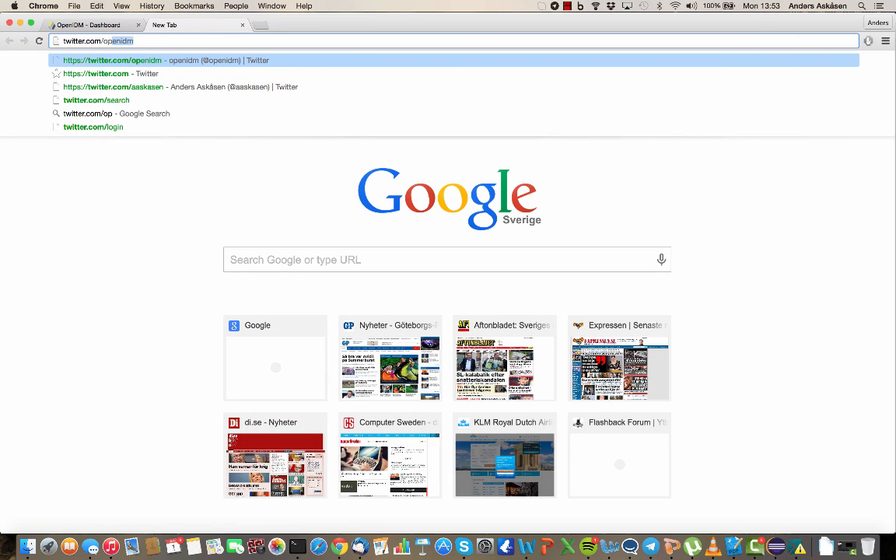
pyautogui.press('Return')
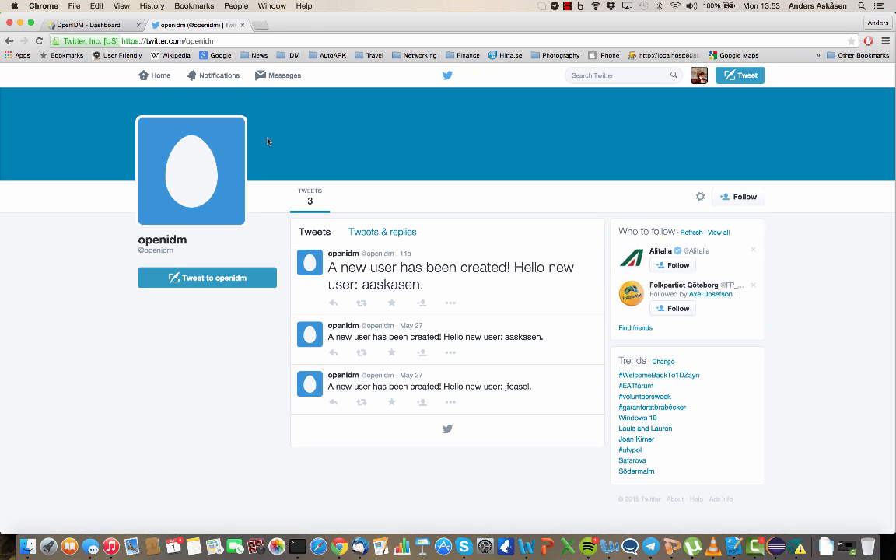
pyautogui.moveTo(442, 290); pyautogui.dragTo(335, 267)
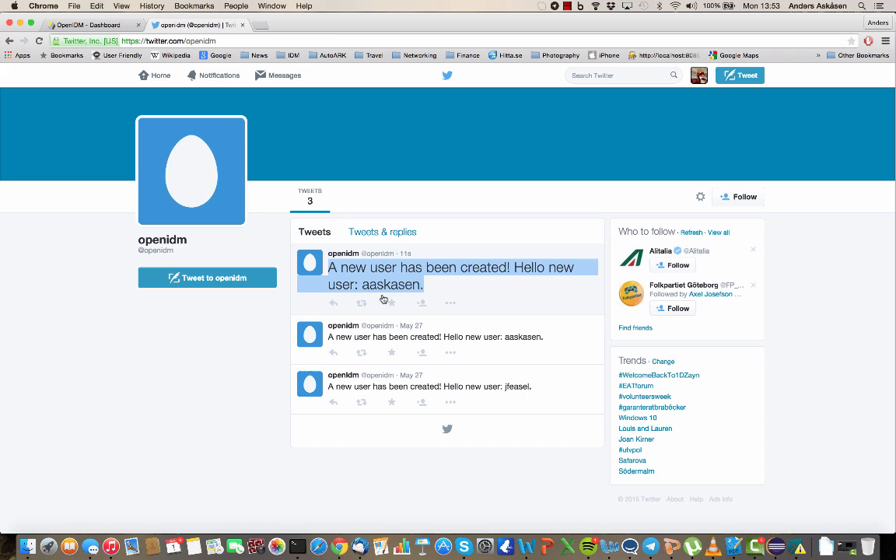